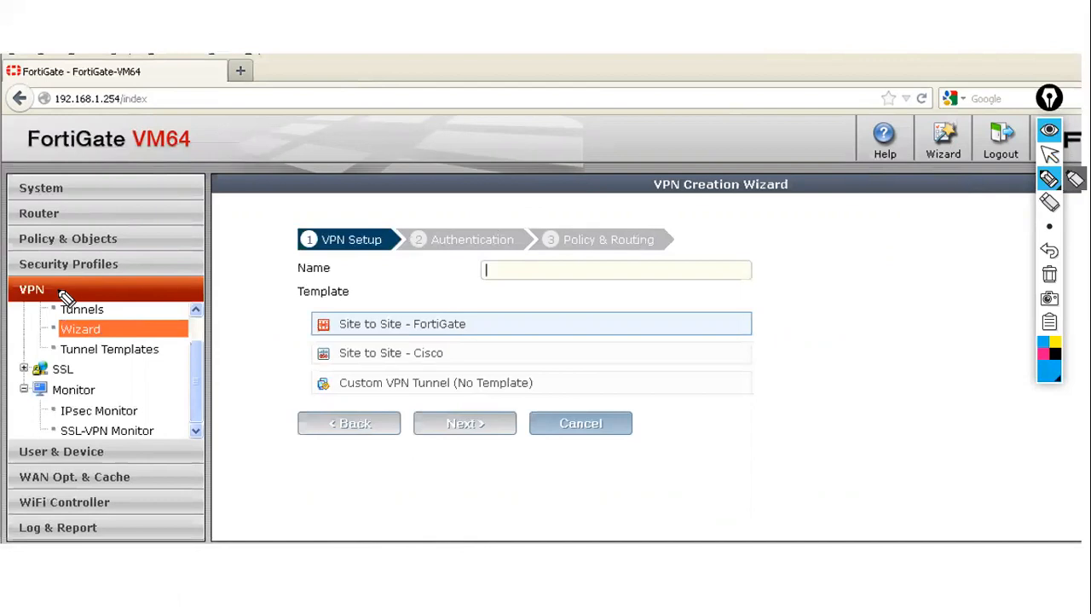
Underline VPN and draw an arrow to Wizard in the navigation tree, and handwrite "NAME" with an arrow in the Name field
{"action": "left_click_drag", "start_coordinate": [15, 299], "coordinate": [51, 298]}
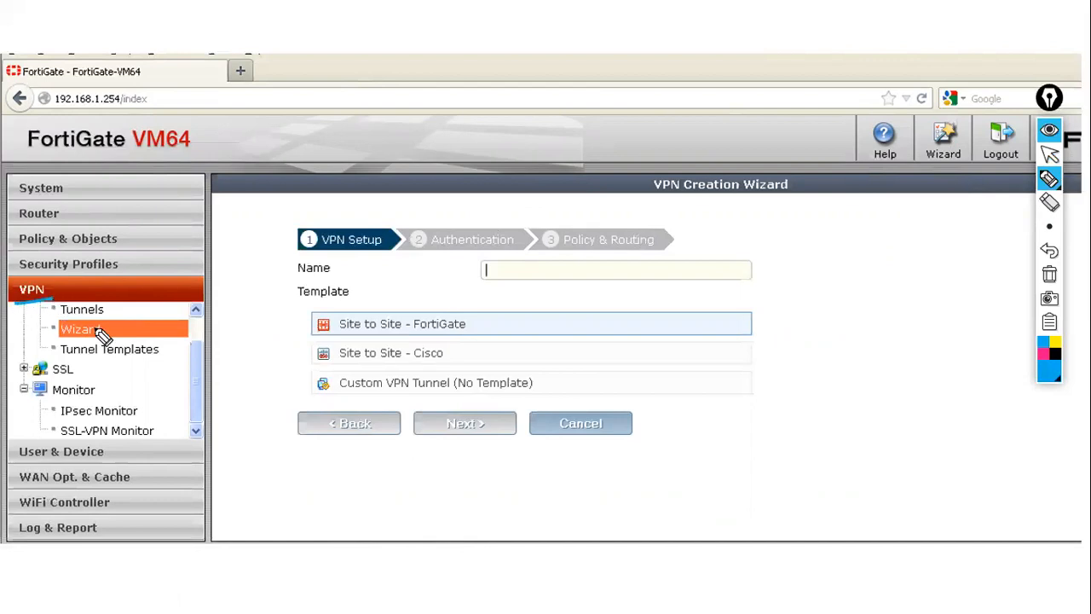
{"action": "left_click_drag", "start_coordinate": [17, 338], "coordinate": [38, 336]}
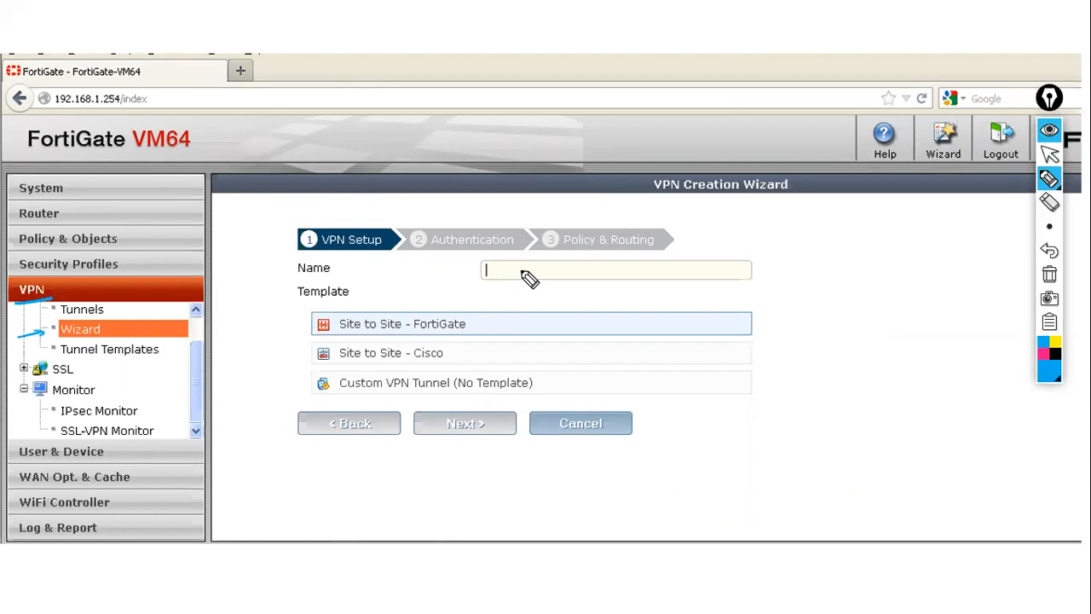
{"action": "mouse_move", "coordinate": [539, 270]}
{"action": "left_mouse_down"}
{"action": "mouse_move", "coordinate": [513, 270]}
{"action": "mouse_move", "coordinate": [612, 274]}
{"action": "left_mouse_up"}
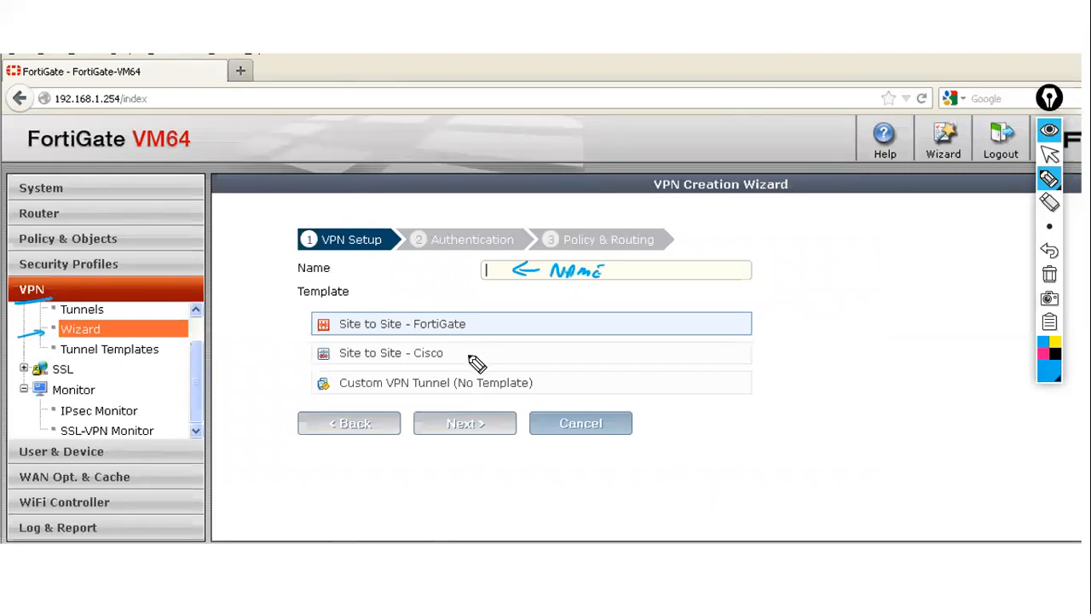
Mark the Site to Site template options in ink and clear all annotations from the VPN Setup slide
{"action": "left_click_drag", "start_coordinate": [468, 357], "coordinate": [505, 322]}
{"action": "left_click", "coordinate": [1050, 274]}
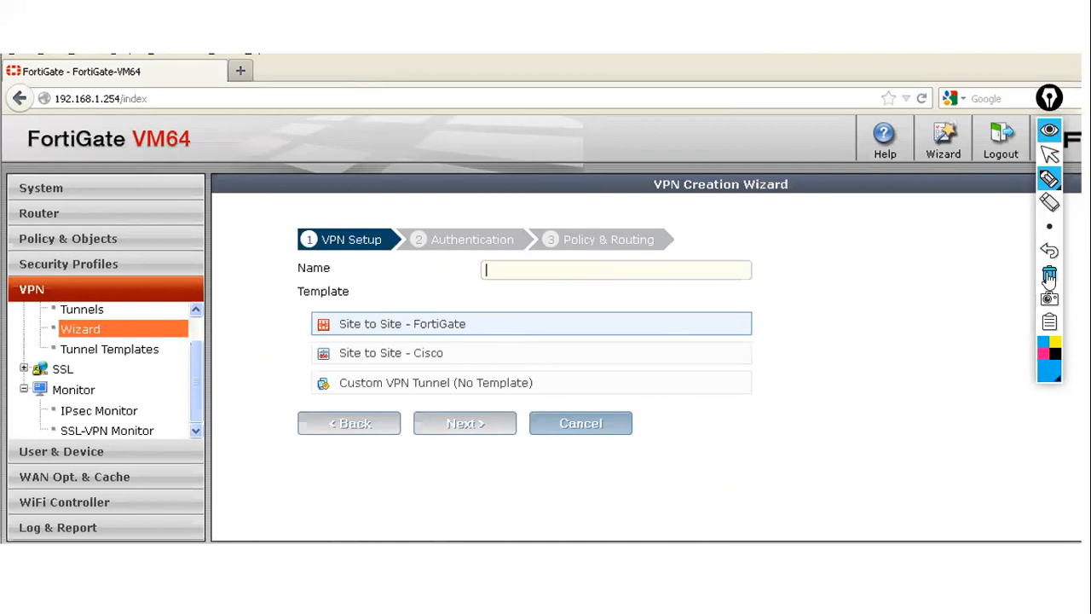
{"action": "left_click", "coordinate": [1049, 154]}
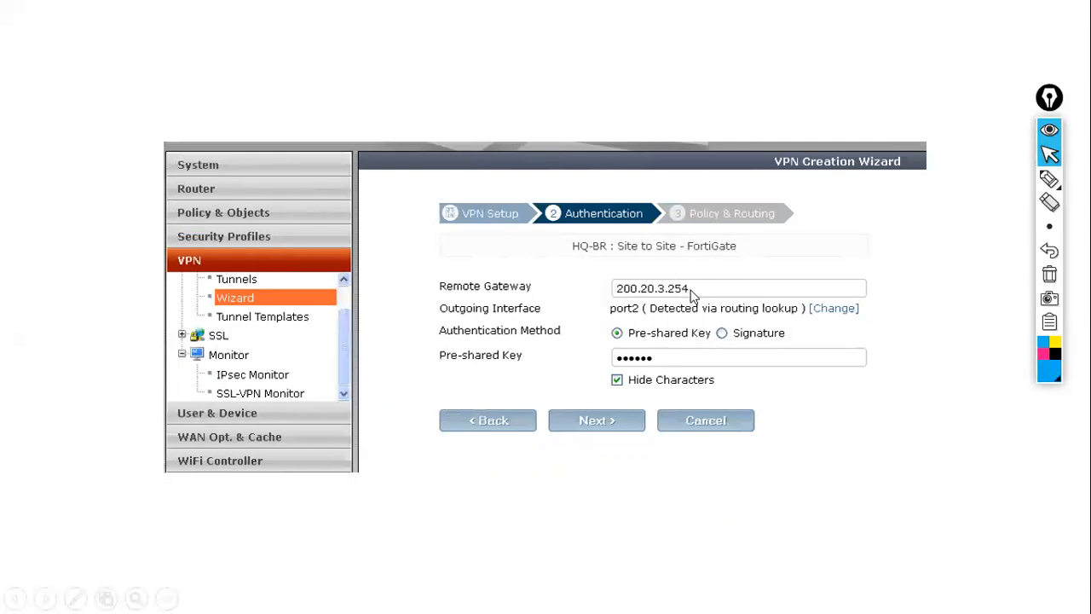
Handwrite "IP Address" beside the Remote Gateway value on the Authentication slide
{"action": "left_click", "coordinate": [1049, 178]}
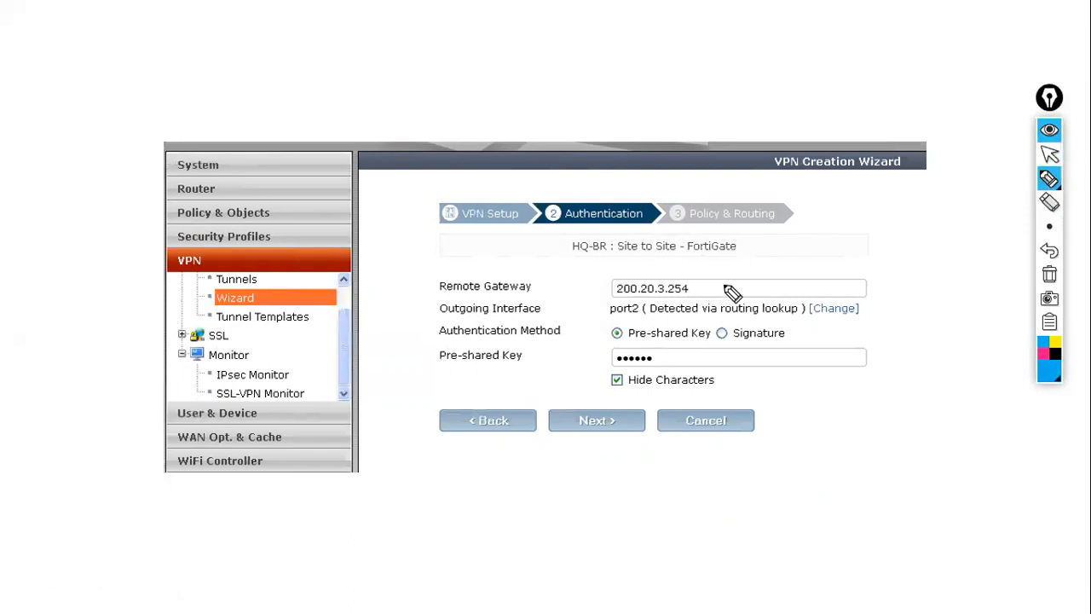
{"action": "mouse_move", "coordinate": [719, 282]}
{"action": "left_mouse_down"}
{"action": "mouse_move", "coordinate": [716, 291]}
{"action": "mouse_move", "coordinate": [777, 276]}
{"action": "mouse_move", "coordinate": [810, 294]}
{"action": "left_mouse_up"}
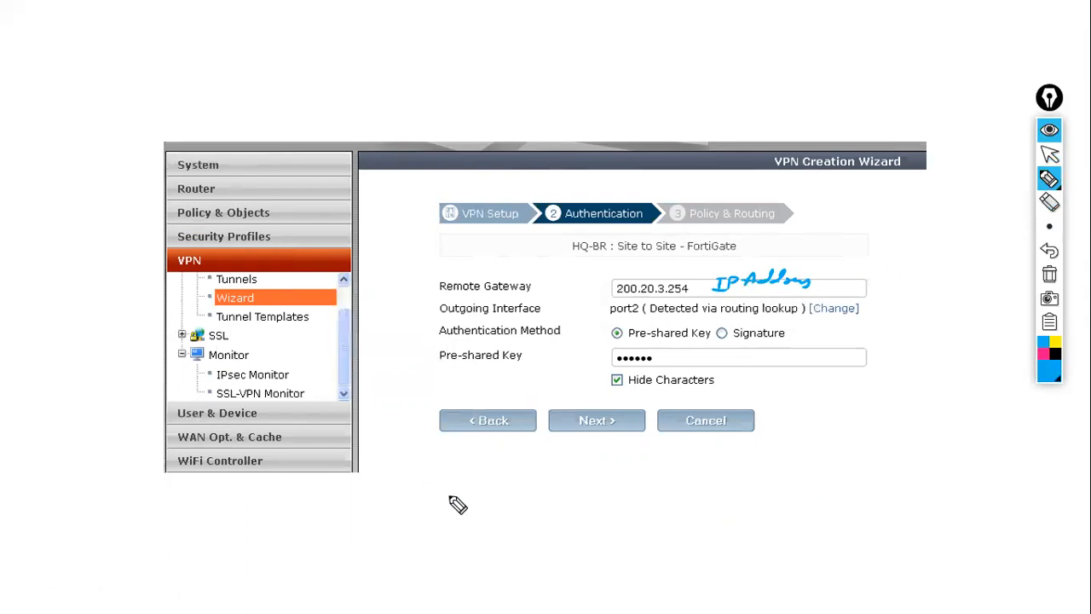
Sketch two firewall boxes marked F and labelled H and B below the wizard, and point out B's address 200.20.3.254
{"action": "mouse_move", "coordinate": [490, 522]}
{"action": "left_mouse_down"}
{"action": "mouse_move", "coordinate": [533, 494]}
{"action": "mouse_move", "coordinate": [502, 513]}
{"action": "mouse_move", "coordinate": [516, 499]}
{"action": "left_mouse_up"}
{"action": "left_click_drag", "start_coordinate": [504, 506], "coordinate": [514, 506]}
{"action": "left_click_drag", "start_coordinate": [501, 463], "coordinate": [500, 478]}
{"action": "left_click_drag", "start_coordinate": [512, 464], "coordinate": [511, 478]}
{"action": "left_click_drag", "start_coordinate": [500, 472], "coordinate": [512, 471]}
{"action": "mouse_move", "coordinate": [712, 511]}
{"action": "left_mouse_down"}
{"action": "mouse_move", "coordinate": [745, 517]}
{"action": "mouse_move", "coordinate": [725, 515]}
{"action": "left_mouse_up"}
{"action": "left_click_drag", "start_coordinate": [726, 500], "coordinate": [738, 499]}
{"action": "left_click_drag", "start_coordinate": [726, 508], "coordinate": [733, 507]}
{"action": "left_click_drag", "start_coordinate": [726, 460], "coordinate": [726, 475]}
{"action": "left_click_drag", "start_coordinate": [726, 460], "coordinate": [739, 477]}
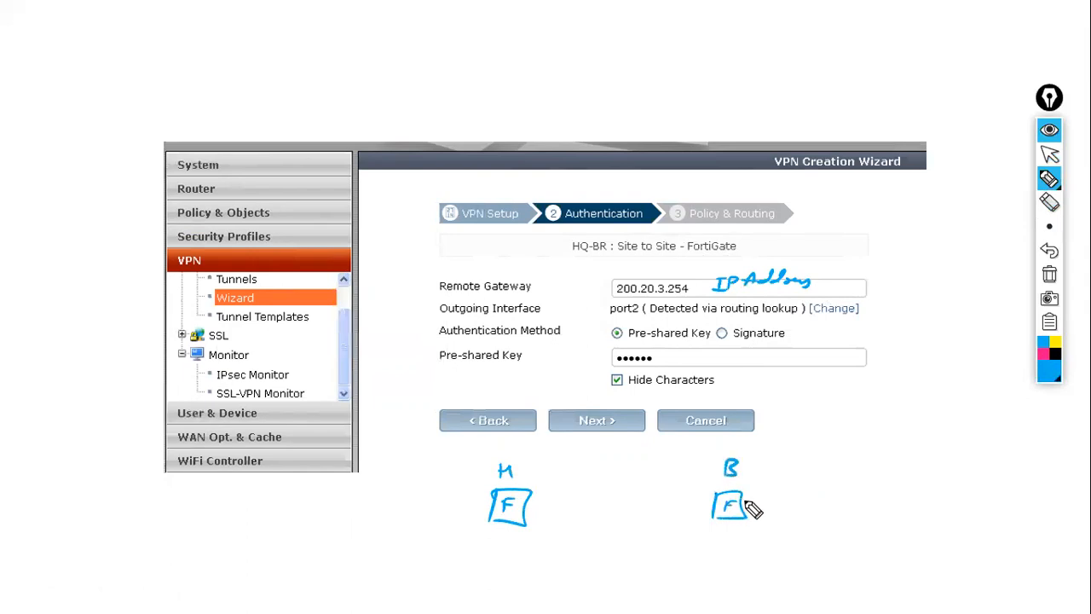
{"action": "mouse_move", "coordinate": [691, 501]}
{"action": "left_mouse_down"}
{"action": "mouse_move", "coordinate": [706, 503]}
{"action": "mouse_move", "coordinate": [699, 510]}
{"action": "left_mouse_up"}
{"action": "mouse_move", "coordinate": [632, 471]}
{"action": "left_mouse_down"}
{"action": "mouse_move", "coordinate": [719, 472]}
{"action": "mouse_move", "coordinate": [698, 509]}
{"action": "left_mouse_up"}
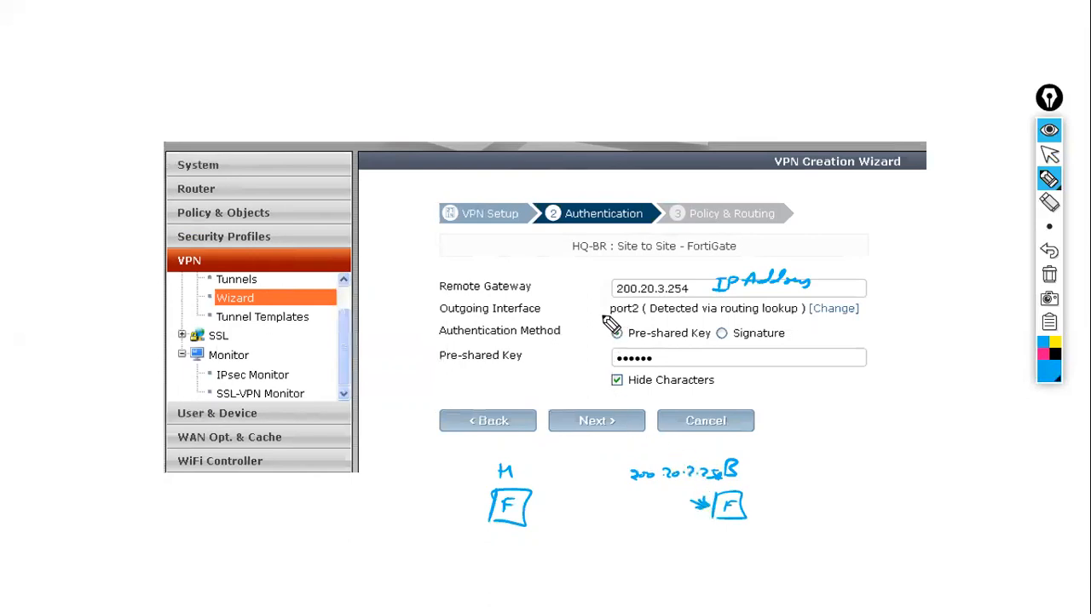
Underline Outgoing Interface and sketch ports P1 and P2 on firewall H, linking P2 to firewall B and to the port2 value
{"action": "left_click_drag", "start_coordinate": [440, 317], "coordinate": [609, 310]}
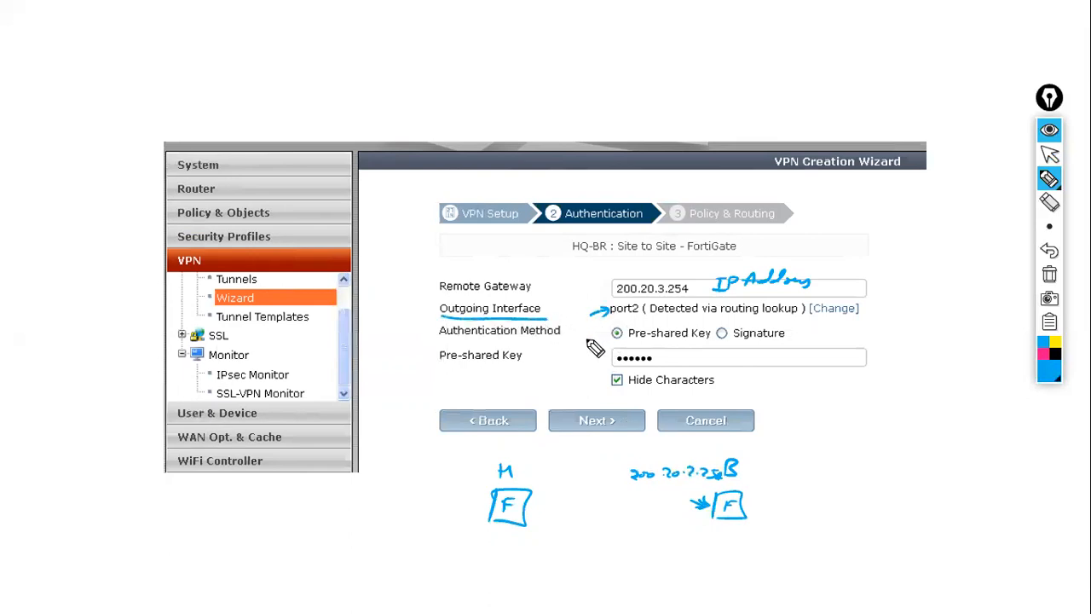
{"action": "mouse_move", "coordinate": [491, 505]}
{"action": "left_mouse_down"}
{"action": "mouse_move", "coordinate": [442, 488]}
{"action": "mouse_move", "coordinate": [442, 499]}
{"action": "left_mouse_up"}
{"action": "left_click_drag", "start_coordinate": [441, 486], "coordinate": [442, 493]}
{"action": "left_click_drag", "start_coordinate": [452, 488], "coordinate": [453, 499]}
{"action": "mouse_move", "coordinate": [525, 506]}
{"action": "left_mouse_down"}
{"action": "mouse_move", "coordinate": [548, 506]}
{"action": "mouse_move", "coordinate": [530, 520]}
{"action": "left_mouse_up"}
{"action": "left_click_drag", "start_coordinate": [532, 509], "coordinate": [548, 519]}
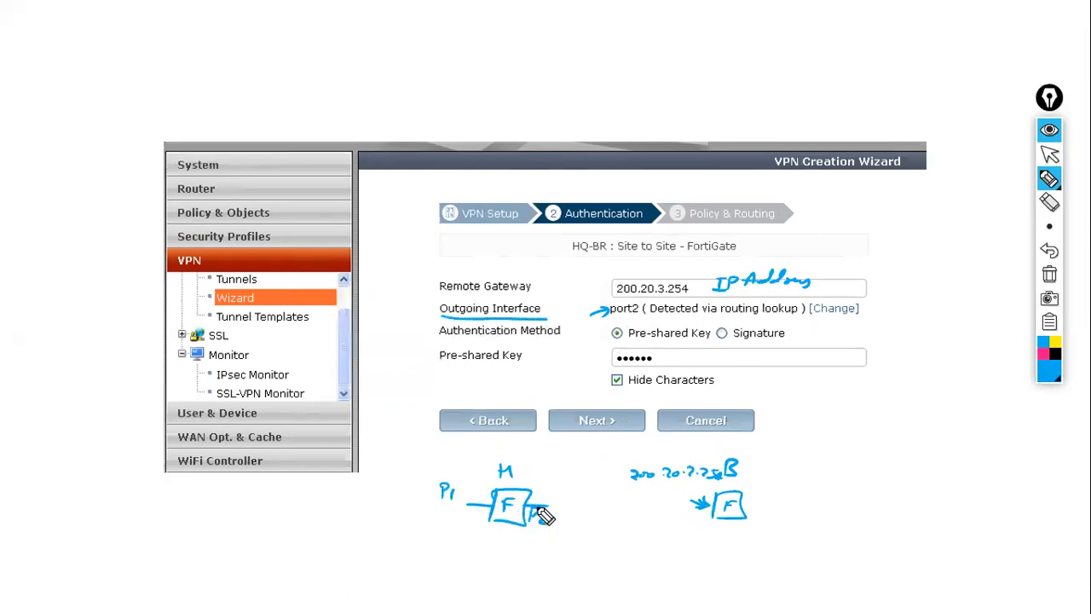
{"action": "mouse_move", "coordinate": [544, 509]}
{"action": "left_mouse_down"}
{"action": "mouse_move", "coordinate": [684, 504]}
{"action": "mouse_move", "coordinate": [672, 511]}
{"action": "left_mouse_up"}
{"action": "mouse_move", "coordinate": [550, 514]}
{"action": "left_mouse_down"}
{"action": "mouse_move", "coordinate": [526, 527]}
{"action": "mouse_move", "coordinate": [564, 516]}
{"action": "mouse_move", "coordinate": [612, 319]}
{"action": "left_mouse_up"}
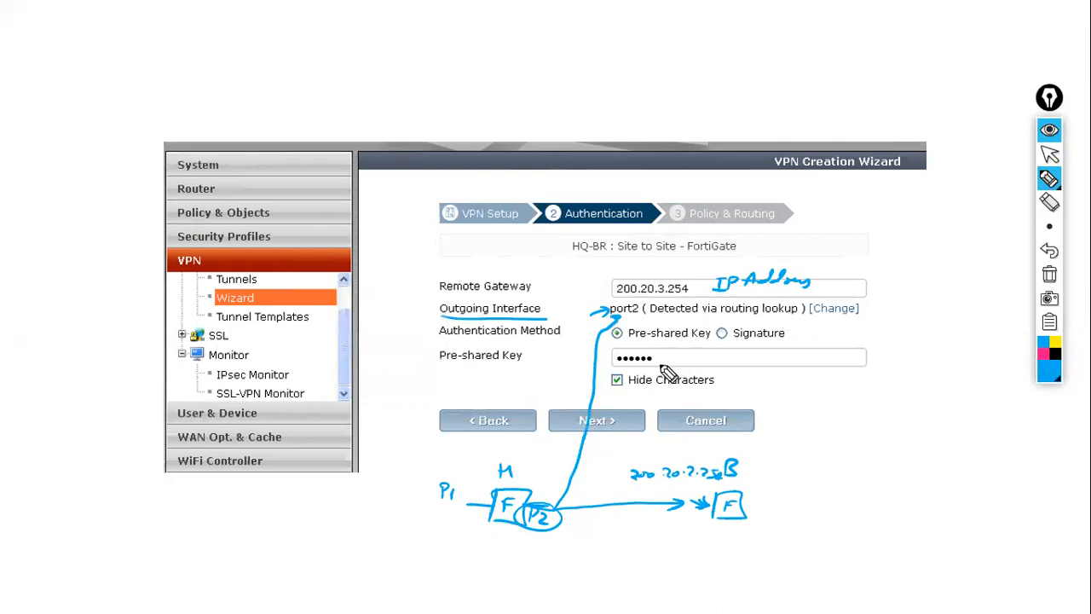
Mark the wizard's Next button, clear all annotations and advance to the Policy & Routing slide for HQ-BR
{"action": "left_click_drag", "start_coordinate": [623, 419], "coordinate": [642, 415]}
{"action": "left_click", "coordinate": [1051, 278]}
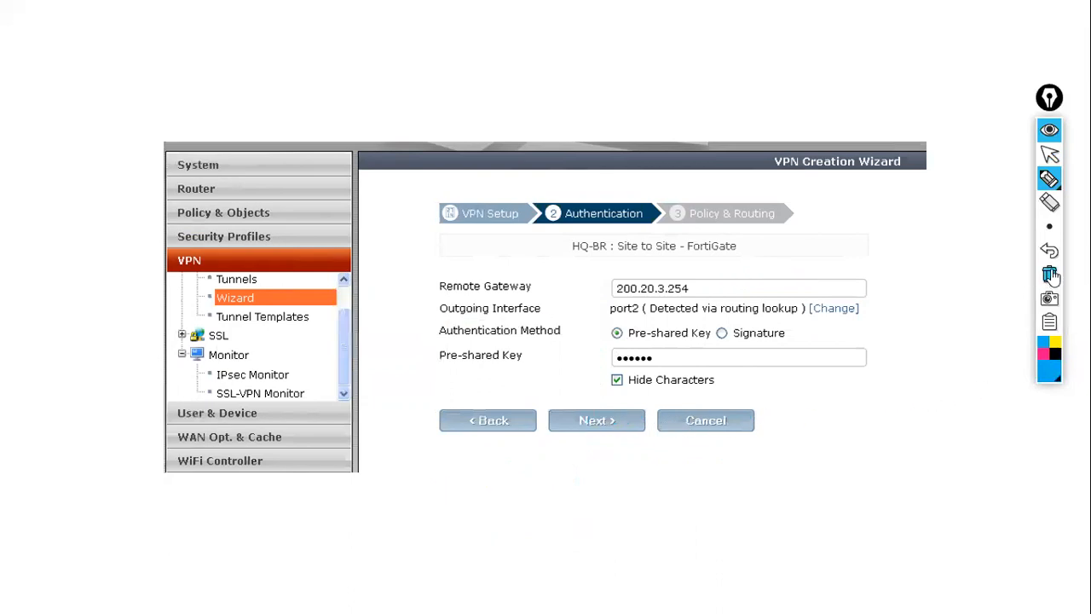
{"action": "left_click", "coordinate": [1049, 155]}
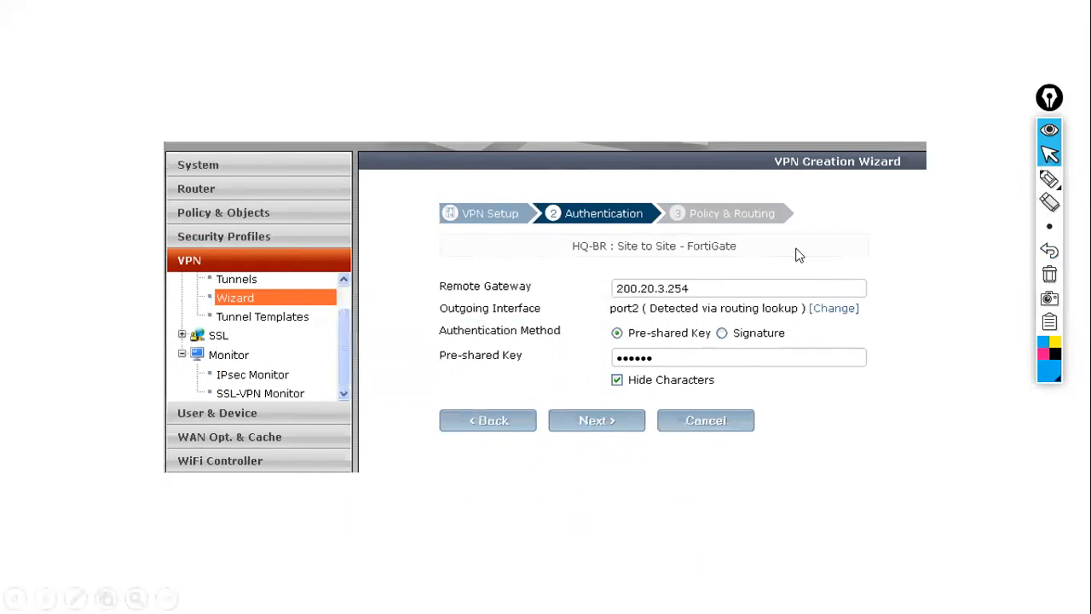
{"action": "key", "text": "Right"}
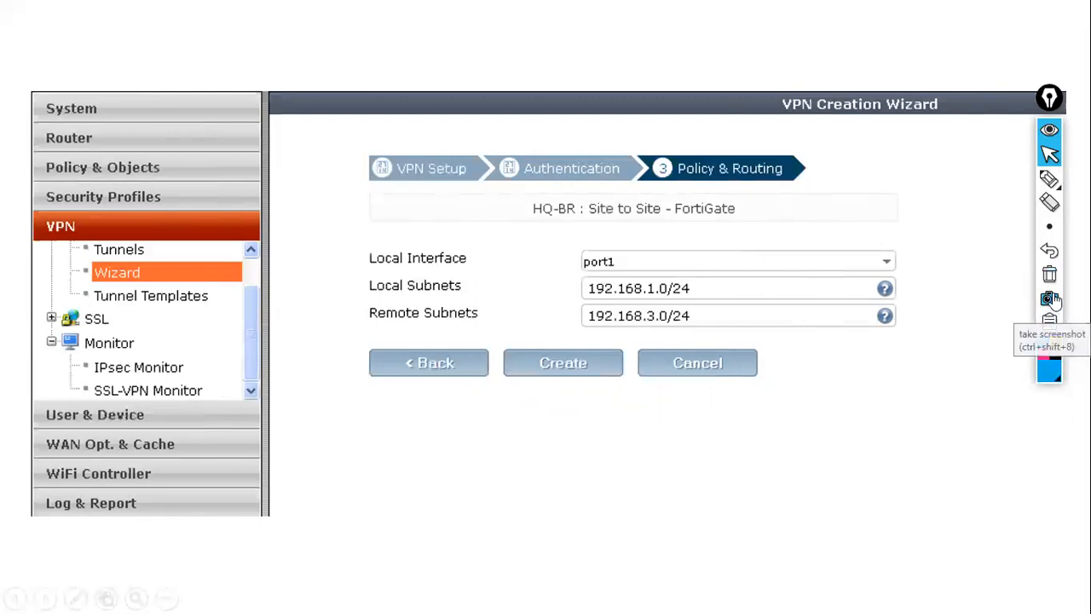
Sketch two firewall boxes marked F and labelled H and B below the Policy & Routing form
{"action": "left_click", "coordinate": [1050, 178]}
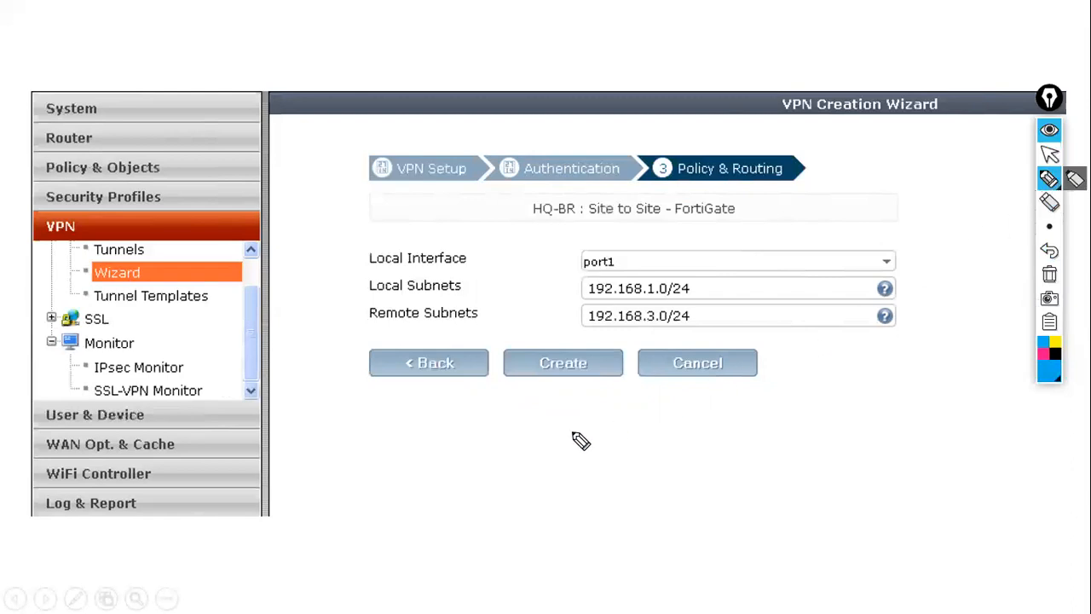
{"action": "mouse_move", "coordinate": [498, 470]}
{"action": "left_mouse_down"}
{"action": "mouse_move", "coordinate": [494, 503]}
{"action": "mouse_move", "coordinate": [465, 482]}
{"action": "left_mouse_up"}
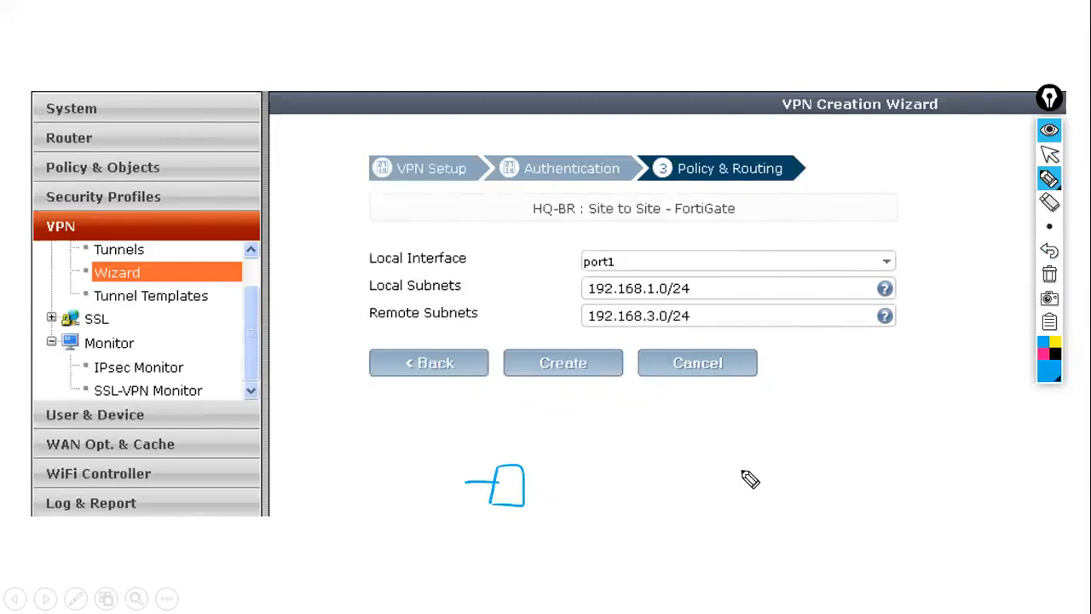
{"action": "left_click_drag", "start_coordinate": [767, 487], "coordinate": [761, 506]}
{"action": "left_click_drag", "start_coordinate": [505, 482], "coordinate": [517, 490]}
{"action": "left_click_drag", "start_coordinate": [775, 482], "coordinate": [784, 490]}
{"action": "left_click_drag", "start_coordinate": [505, 434], "coordinate": [516, 448]}
{"action": "left_click_drag", "start_coordinate": [505, 442], "coordinate": [515, 441]}
{"action": "left_click_drag", "start_coordinate": [782, 443], "coordinate": [780, 455]}
Draw the local network behind firewall H, labelled 192.168.1.0, and mark the connecting port as P-1
{"action": "left_click_drag", "start_coordinate": [464, 454], "coordinate": [452, 511]}
{"action": "mouse_move", "coordinate": [409, 464]}
{"action": "left_mouse_down"}
{"action": "mouse_move", "coordinate": [436, 465]}
{"action": "mouse_move", "coordinate": [437, 475]}
{"action": "left_mouse_up"}
{"action": "mouse_move", "coordinate": [411, 486]}
{"action": "left_mouse_down"}
{"action": "mouse_move", "coordinate": [437, 486]}
{"action": "mouse_move", "coordinate": [423, 497]}
{"action": "mouse_move", "coordinate": [436, 499]}
{"action": "left_mouse_up"}
{"action": "left_click_drag", "start_coordinate": [357, 458], "coordinate": [357, 470]}
{"action": "left_click_drag", "start_coordinate": [364, 461], "coordinate": [417, 454]}
{"action": "left_click_drag", "start_coordinate": [423, 447], "coordinate": [430, 458]}
{"action": "left_click_drag", "start_coordinate": [437, 447], "coordinate": [436, 448]}
{"action": "mouse_move", "coordinate": [356, 482]}
{"action": "left_mouse_down"}
{"action": "mouse_move", "coordinate": [440, 467]}
{"action": "mouse_move", "coordinate": [426, 473]}
{"action": "mouse_move", "coordinate": [481, 493]}
{"action": "left_mouse_up"}
Mark the P-1 link and the Local Interface port1 setting, and draw an arrow from Local Subnets to 192.168.1.0/24
{"action": "mouse_move", "coordinate": [485, 488]}
{"action": "left_mouse_down"}
{"action": "mouse_move", "coordinate": [483, 500]}
{"action": "mouse_move", "coordinate": [489, 473]}
{"action": "left_mouse_up"}
{"action": "left_click_drag", "start_coordinate": [474, 260], "coordinate": [580, 259]}
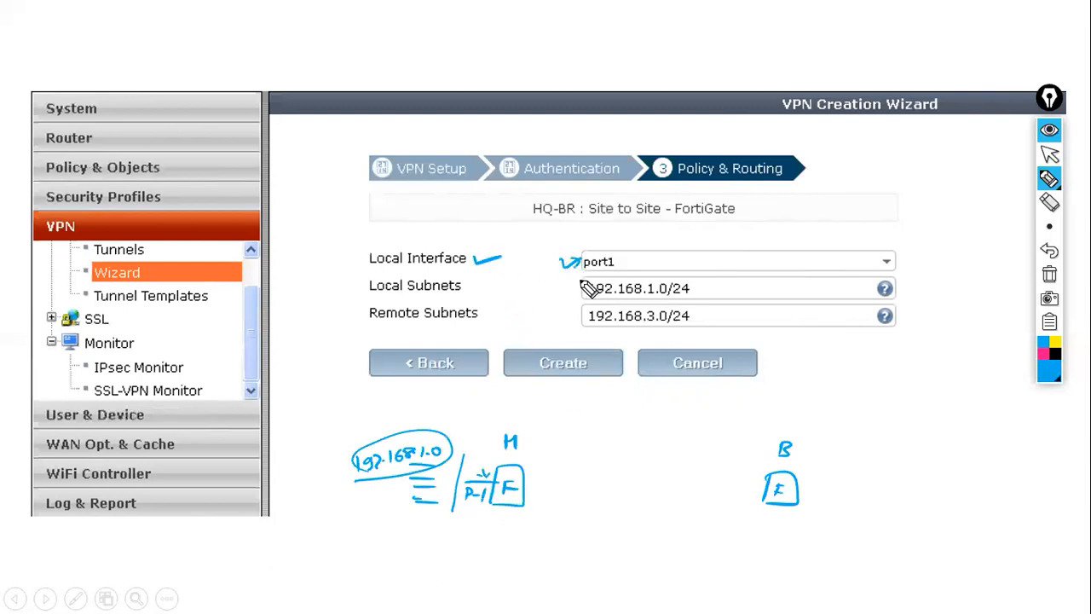
{"action": "left_click_drag", "start_coordinate": [475, 287], "coordinate": [577, 291]}
{"action": "left_click_drag", "start_coordinate": [568, 284], "coordinate": [568, 297]}
Draw a pink arrow from Remote Subnets to 192.168.3.0/24 and a pink cloud labelled R attached to firewall B
{"action": "left_click", "coordinate": [1043, 353]}
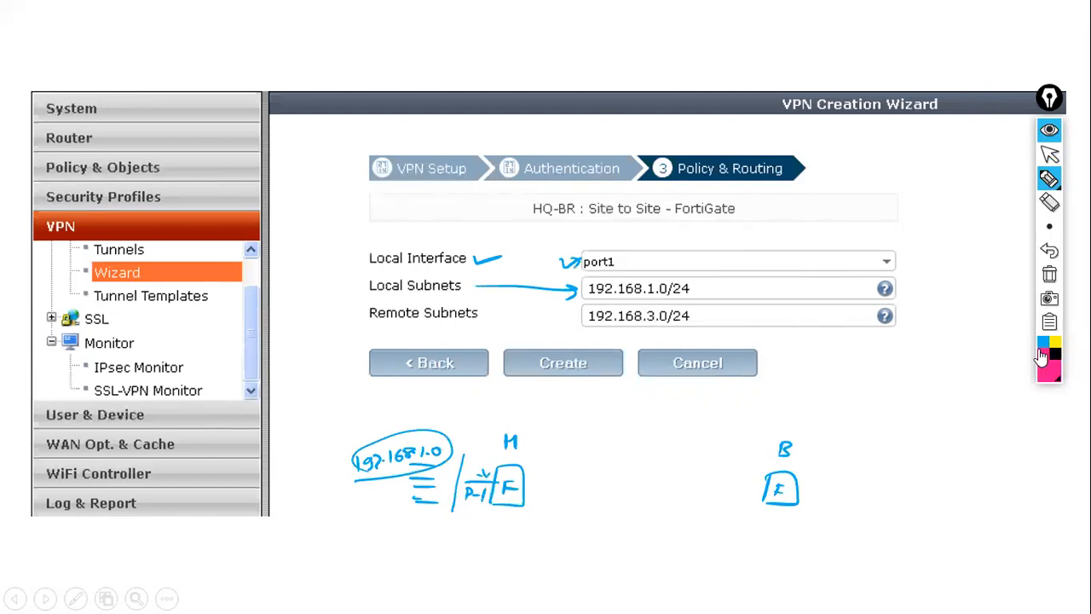
{"action": "left_click_drag", "start_coordinate": [480, 315], "coordinate": [575, 315]}
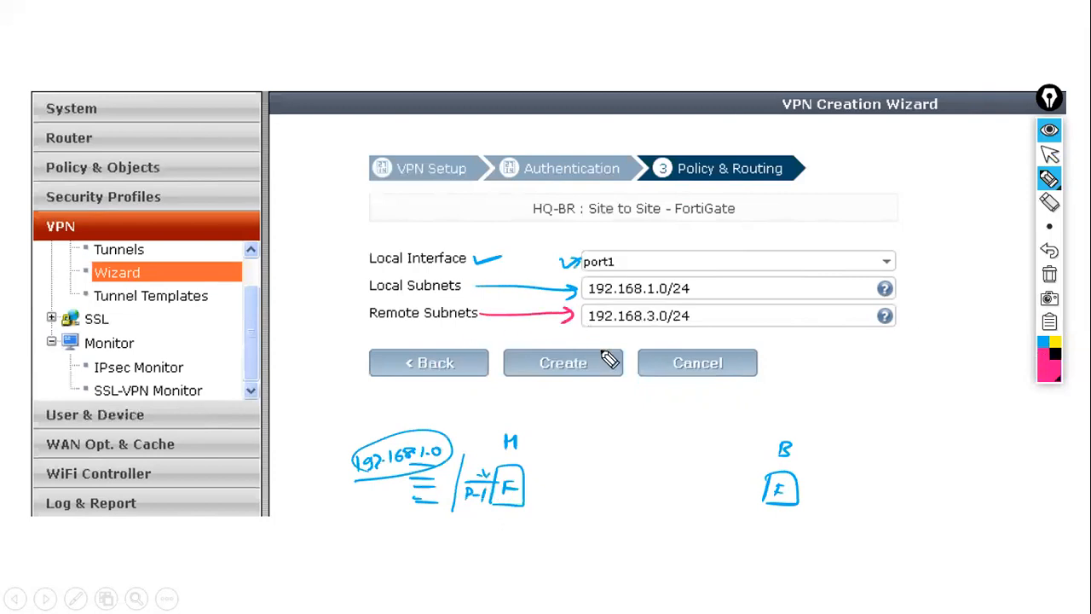
{"action": "mouse_move", "coordinate": [801, 492]}
{"action": "left_mouse_down"}
{"action": "mouse_move", "coordinate": [881, 494]}
{"action": "mouse_move", "coordinate": [844, 486]}
{"action": "mouse_move", "coordinate": [854, 468]}
{"action": "mouse_move", "coordinate": [869, 468]}
{"action": "left_mouse_up"}
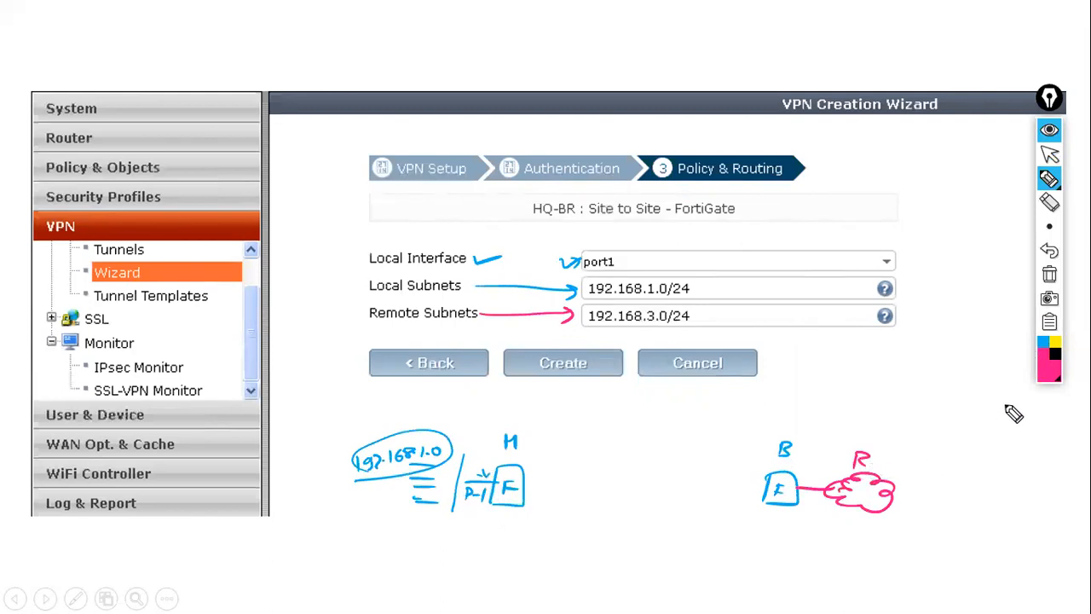
Clear all annotations and advance the slides past the VPN Wizard rules to the BR-SG Authentication page
{"action": "left_click", "coordinate": [1050, 276]}
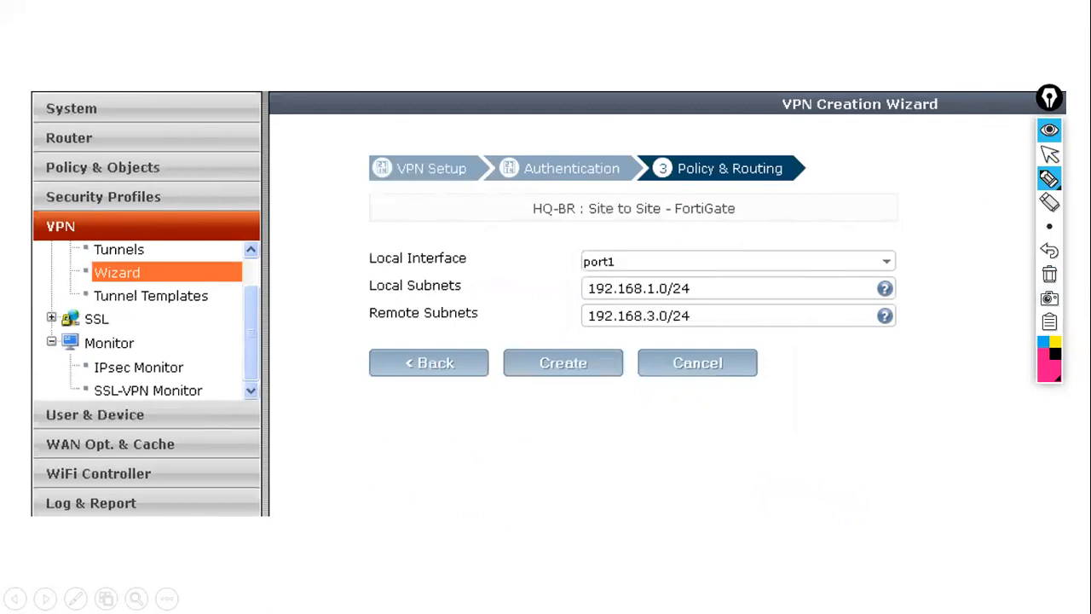
{"action": "left_click", "coordinate": [1050, 157]}
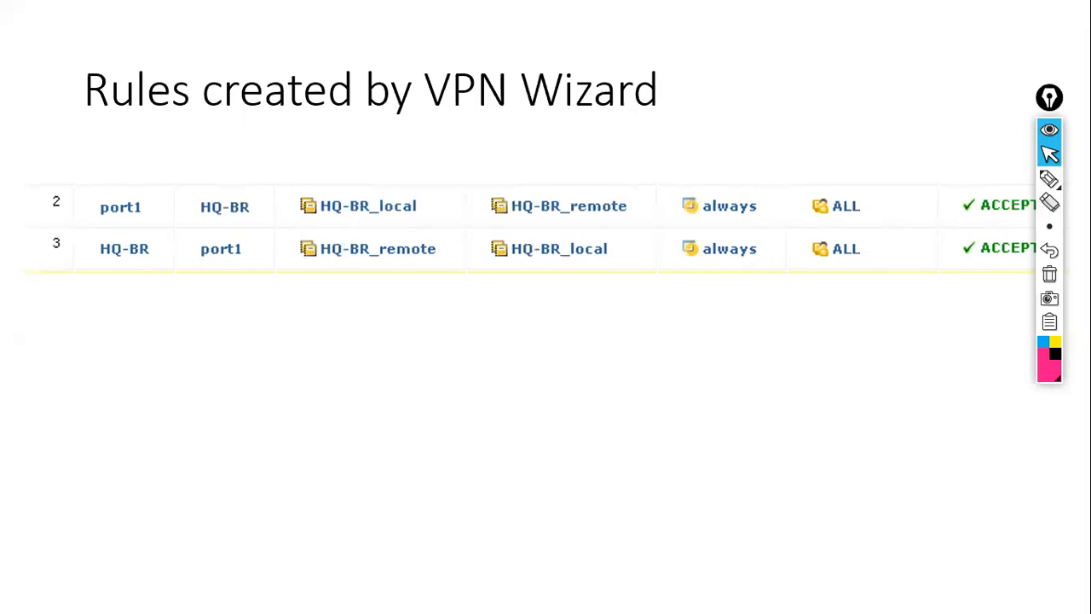
{"action": "key", "text": "Right"}
{"action": "key", "text": "Right"}
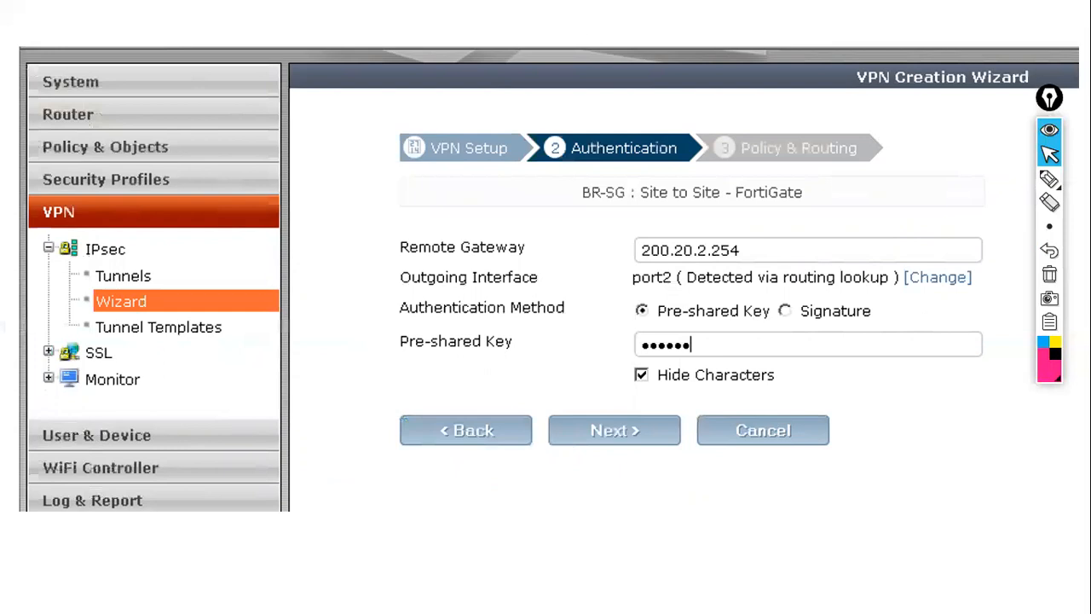
Sketch firewalls H and B in pink below the wizard, with circled networks 1.0 beside H and 3.0 beside B
{"action": "left_click", "coordinate": [1049, 179]}
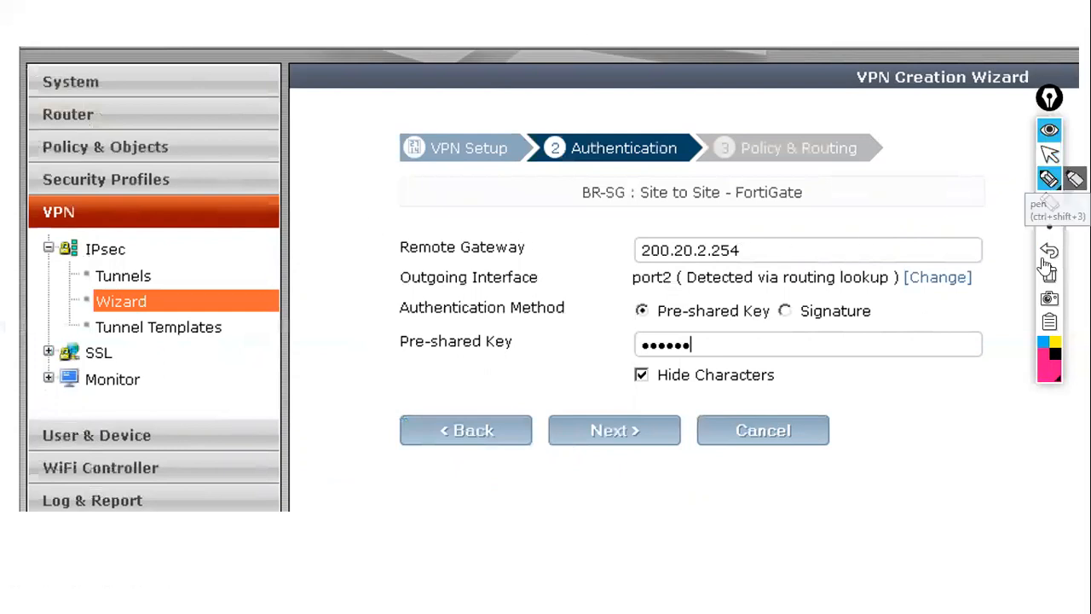
{"action": "left_click", "coordinate": [1049, 368]}
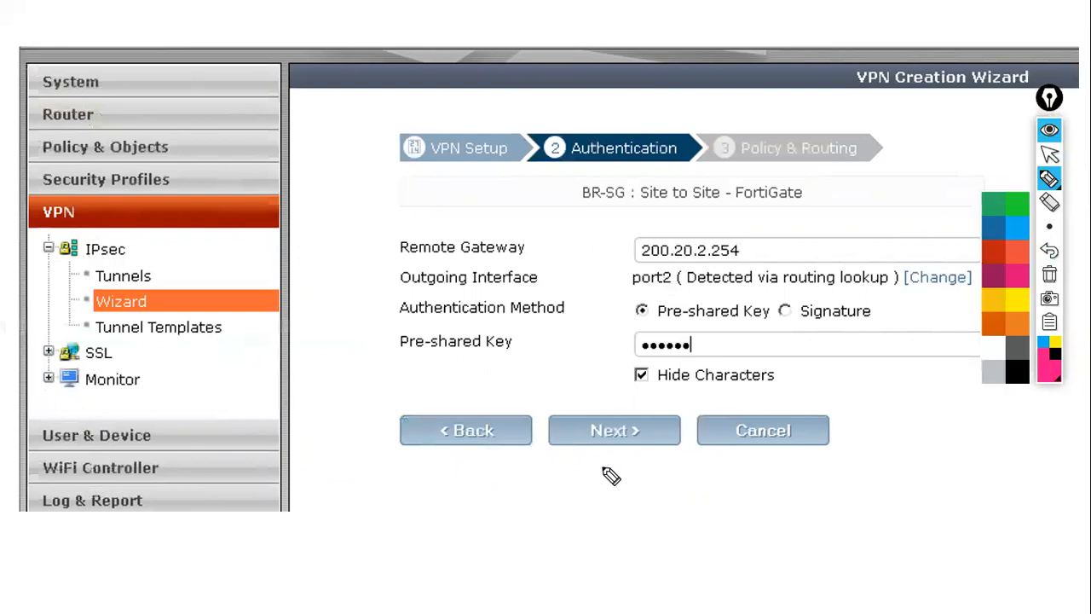
{"action": "mouse_move", "coordinate": [796, 510]}
{"action": "left_mouse_down"}
{"action": "mouse_move", "coordinate": [801, 497]}
{"action": "mouse_move", "coordinate": [816, 521]}
{"action": "left_mouse_up"}
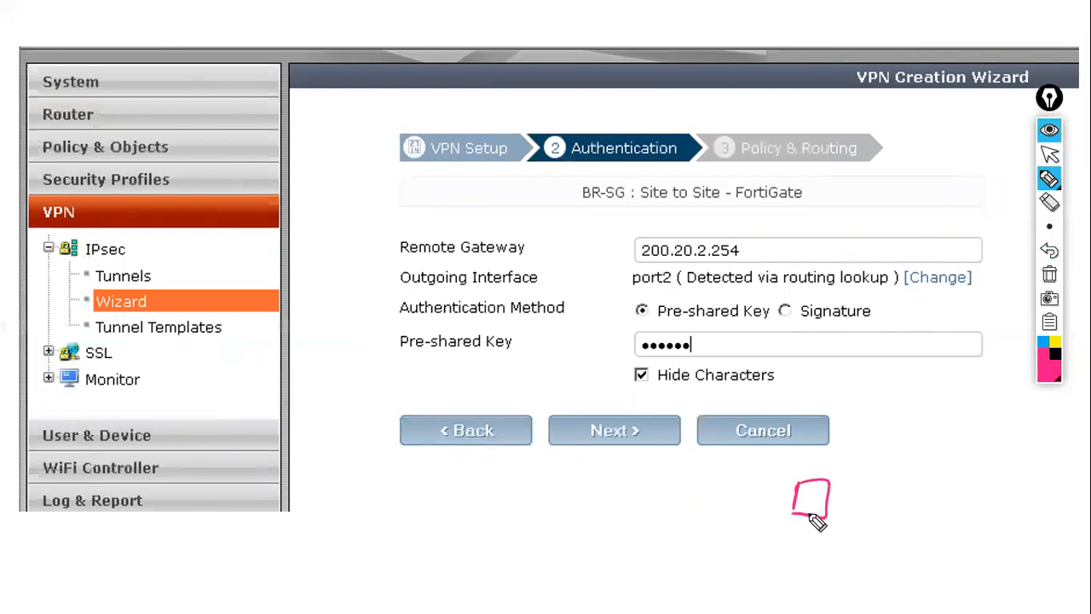
{"action": "left_click_drag", "start_coordinate": [810, 472], "coordinate": [820, 467]}
{"action": "mouse_move", "coordinate": [493, 511]}
{"action": "left_mouse_down"}
{"action": "mouse_move", "coordinate": [516, 499]}
{"action": "mouse_move", "coordinate": [499, 515]}
{"action": "left_mouse_up"}
{"action": "left_click_drag", "start_coordinate": [508, 474], "coordinate": [516, 465]}
{"action": "mouse_move", "coordinate": [415, 491]}
{"action": "left_mouse_down"}
{"action": "mouse_move", "coordinate": [415, 506]}
{"action": "mouse_move", "coordinate": [440, 504]}
{"action": "mouse_move", "coordinate": [414, 524]}
{"action": "left_mouse_up"}
{"action": "left_click", "coordinate": [428, 500]}
{"action": "left_click", "coordinate": [867, 503]}
{"action": "mouse_move", "coordinate": [851, 493]}
{"action": "left_mouse_down"}
{"action": "mouse_move", "coordinate": [856, 509]}
{"action": "mouse_move", "coordinate": [880, 494]}
{"action": "mouse_move", "coordinate": [846, 512]}
{"action": "left_mouse_up"}
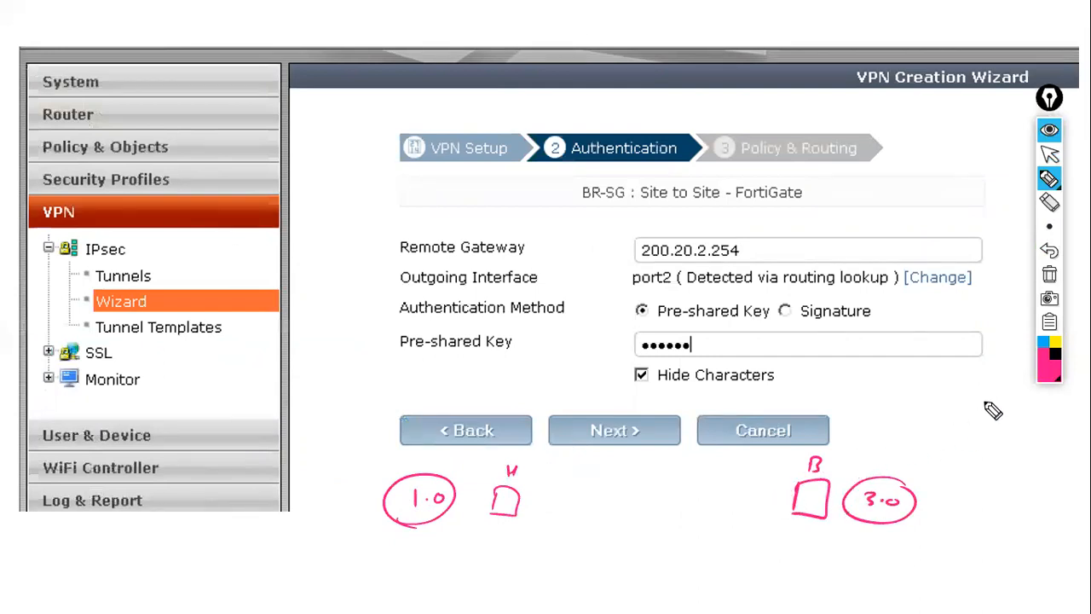
Draw a small yellow figure beside firewall B and label firewall H's outgoing link 200.20.2.254 in pink
{"action": "left_click", "coordinate": [1055, 343]}
{"action": "left_click_drag", "start_coordinate": [847, 448], "coordinate": [849, 452]}
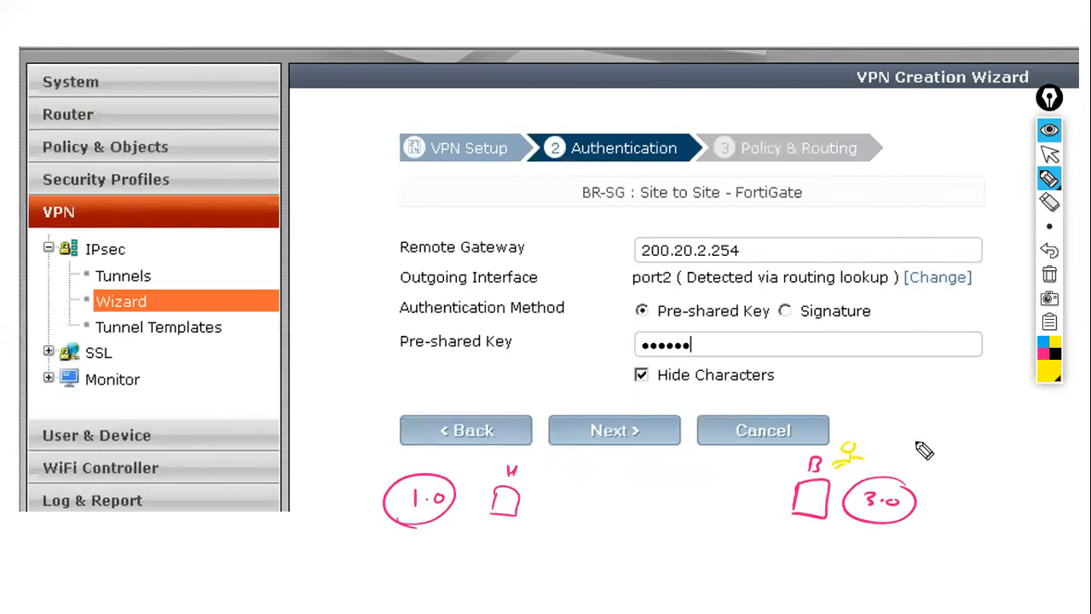
{"action": "left_click", "coordinate": [1042, 354]}
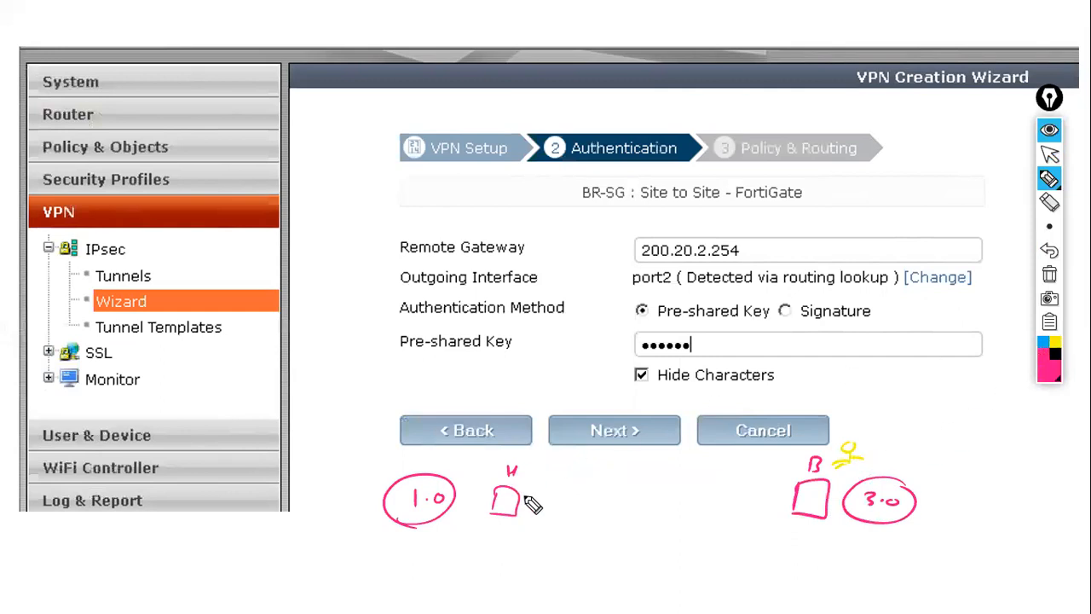
{"action": "mouse_move", "coordinate": [519, 505]}
{"action": "left_mouse_down"}
{"action": "mouse_move", "coordinate": [541, 503]}
{"action": "mouse_move", "coordinate": [525, 500]}
{"action": "mouse_move", "coordinate": [536, 481]}
{"action": "mouse_move", "coordinate": [599, 484]}
{"action": "left_mouse_up"}
{"action": "left_click", "coordinate": [550, 483]}
{"action": "left_click", "coordinate": [571, 483]}
{"action": "left_click", "coordinate": [590, 483]}
{"action": "left_click_drag", "start_coordinate": [611, 479], "coordinate": [617, 485]}
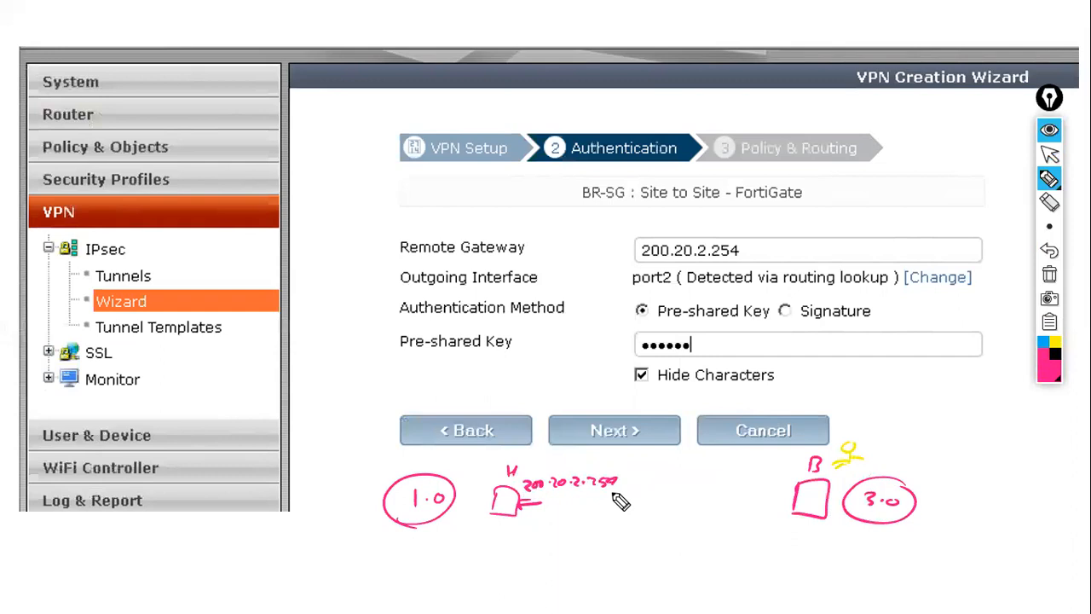
Advance to the BR-SG Policy & Routing slide and draw a pink arrow from Local Interface to port1
{"action": "left_click", "coordinate": [1050, 159]}
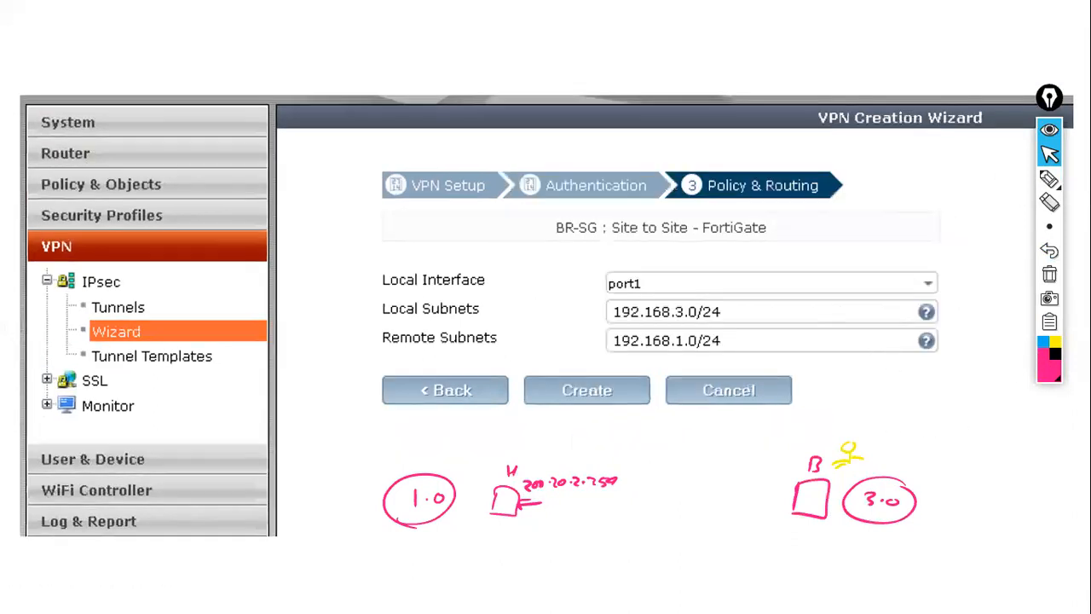
{"action": "left_click", "coordinate": [1050, 179]}
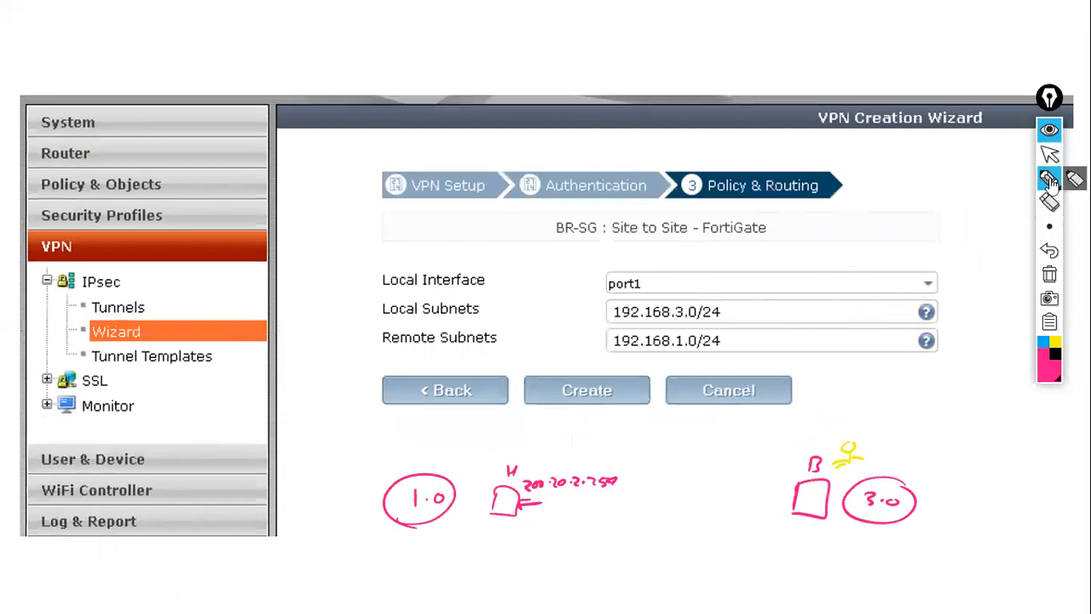
{"action": "left_click_drag", "start_coordinate": [494, 279], "coordinate": [601, 282]}
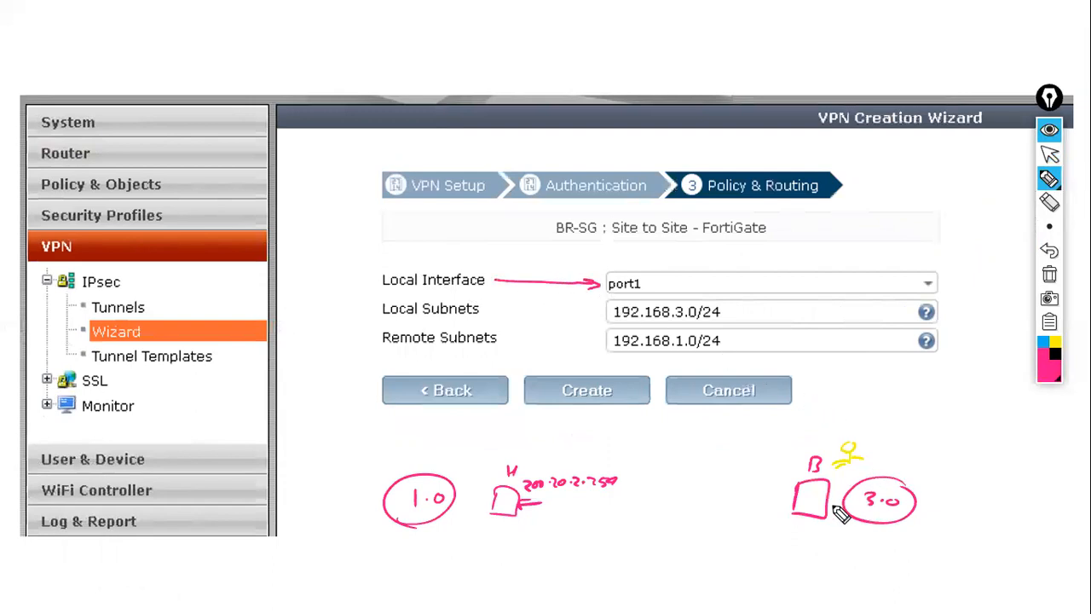
Draw the link between firewall B and network 3.0, and write 192.168.3.254 underlined beneath it
{"action": "mouse_move", "coordinate": [828, 501]}
{"action": "left_mouse_down"}
{"action": "mouse_move", "coordinate": [849, 501]}
{"action": "mouse_move", "coordinate": [832, 507]}
{"action": "left_mouse_up"}
{"action": "mouse_move", "coordinate": [831, 497]}
{"action": "left_mouse_down"}
{"action": "mouse_move", "coordinate": [849, 496]}
{"action": "mouse_move", "coordinate": [835, 537]}
{"action": "mouse_move", "coordinate": [954, 542]}
{"action": "left_mouse_up"}
{"action": "left_click_drag", "start_coordinate": [839, 551], "coordinate": [921, 558]}
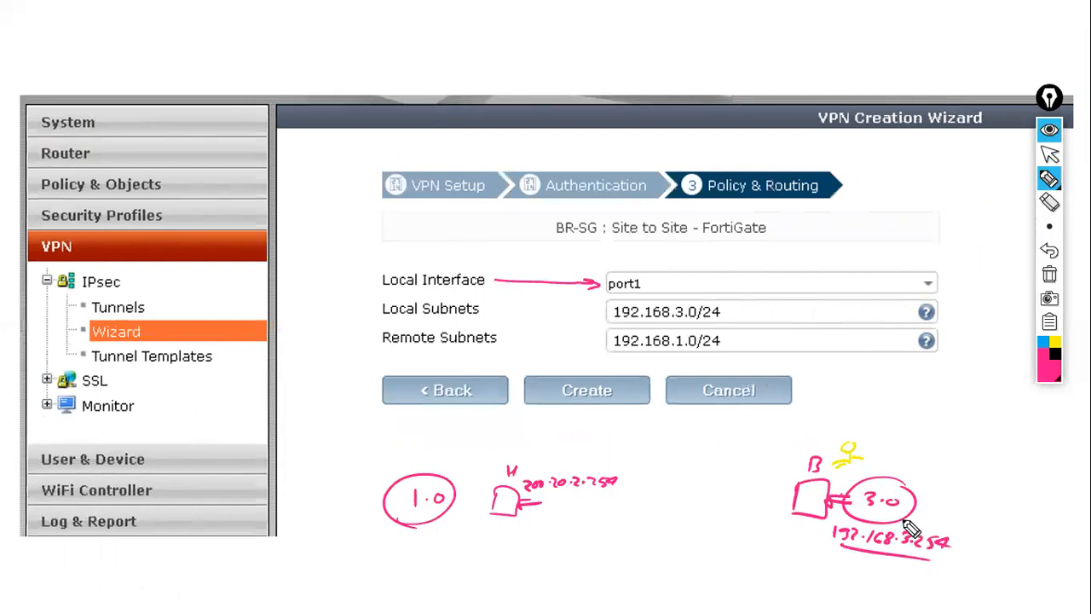
Draw a pink tick beside the local subnet 192.168.3.0/24 and a short stroke across the top of the 1.0 network circle
{"action": "left_click_drag", "start_coordinate": [736, 309], "coordinate": [767, 312]}
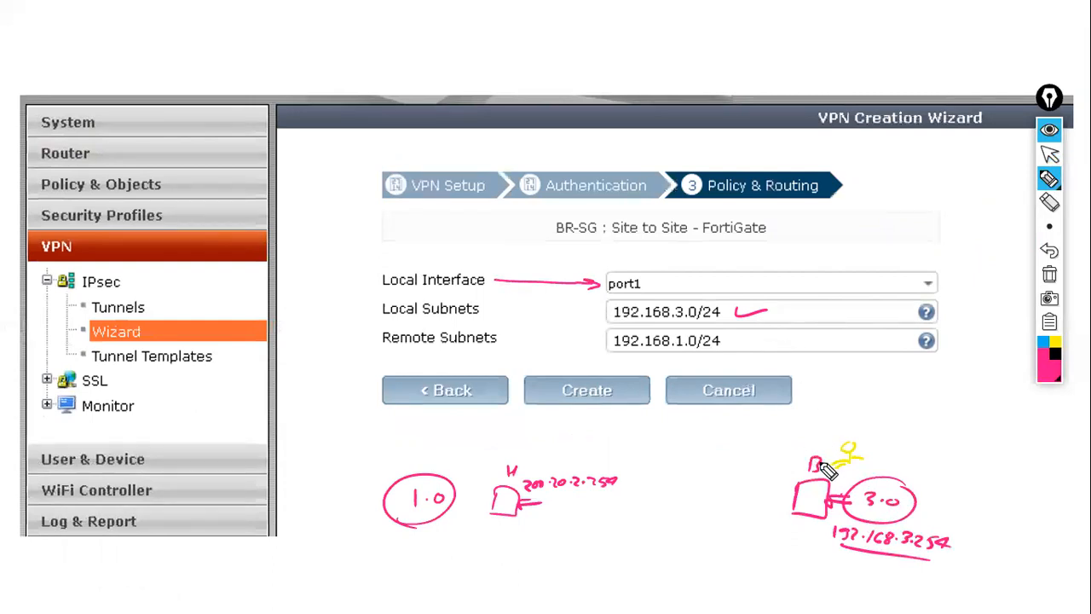
{"action": "left_click_drag", "start_coordinate": [416, 479], "coordinate": [445, 471]}
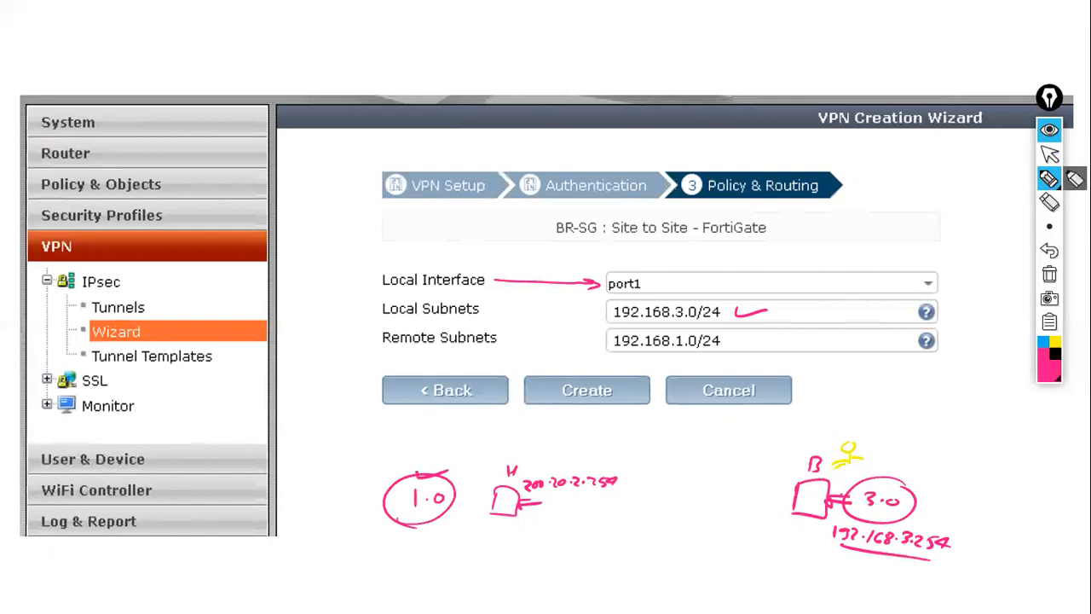
Clear all pen annotations from the Policy & Routing slide and switch from the pen back to the pointer
{"action": "left_click", "coordinate": [1049, 274]}
{"action": "left_click", "coordinate": [1049, 154]}
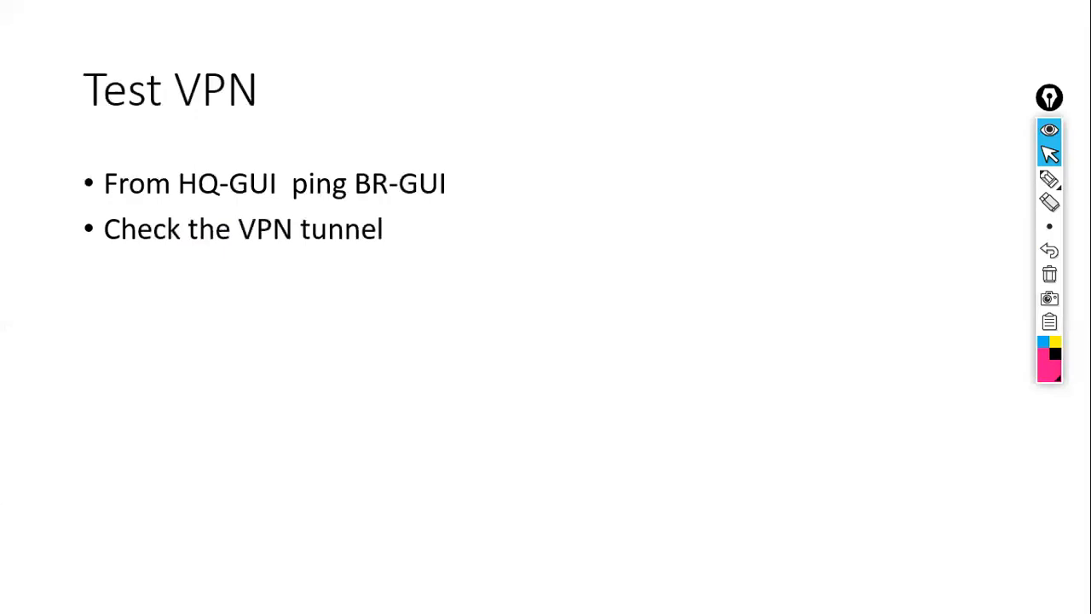
Advance past the ping test slide to the VPN Tunnel Established slide and collapse the annotation tools
{"action": "key", "text": "Right"}
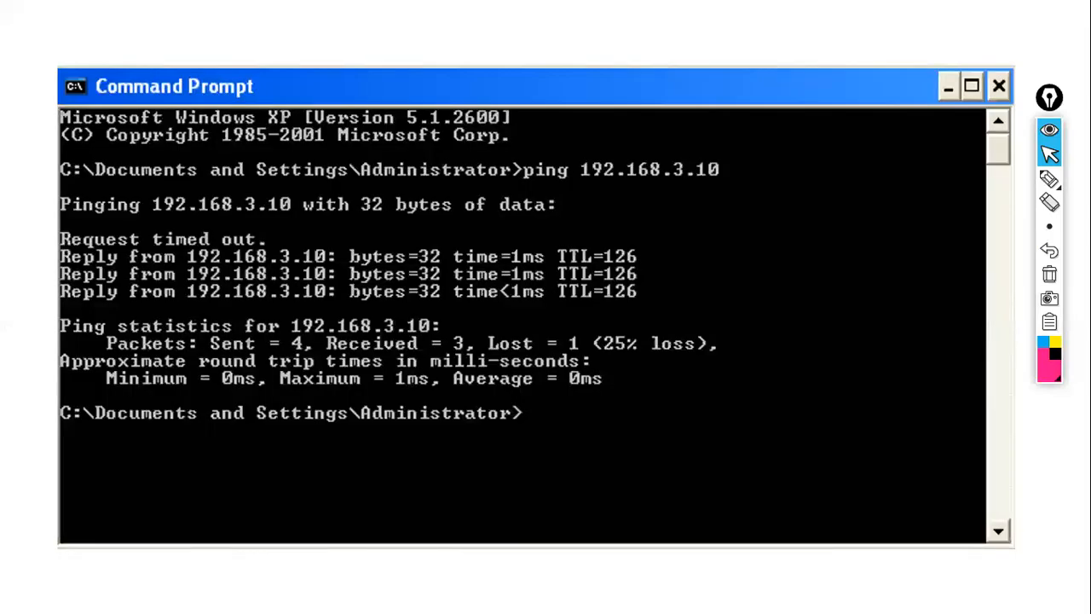
{"action": "key", "text": "Right"}
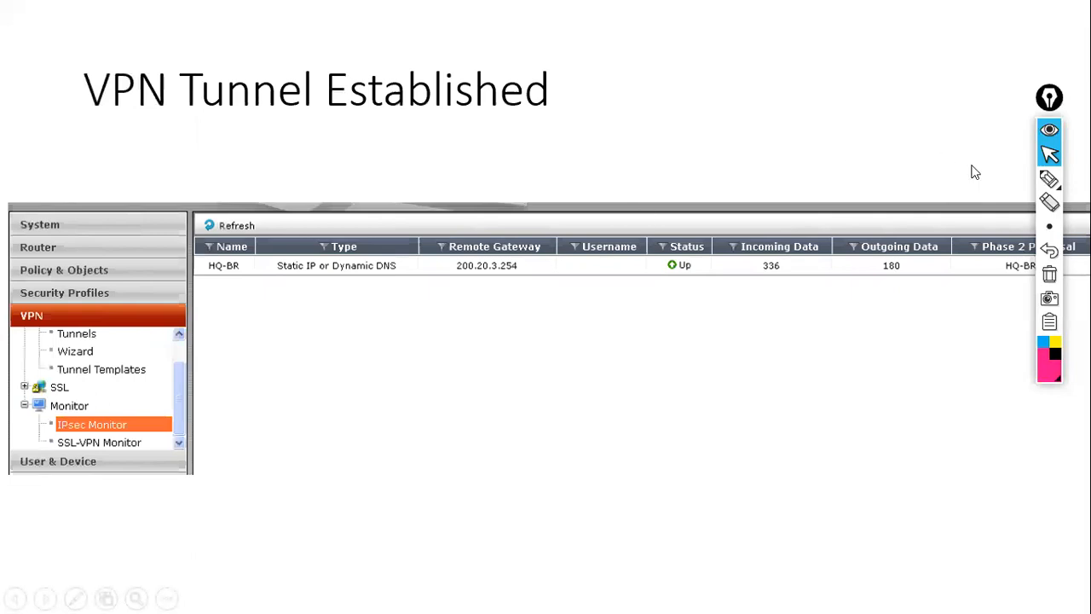
{"action": "left_click", "coordinate": [1049, 132]}
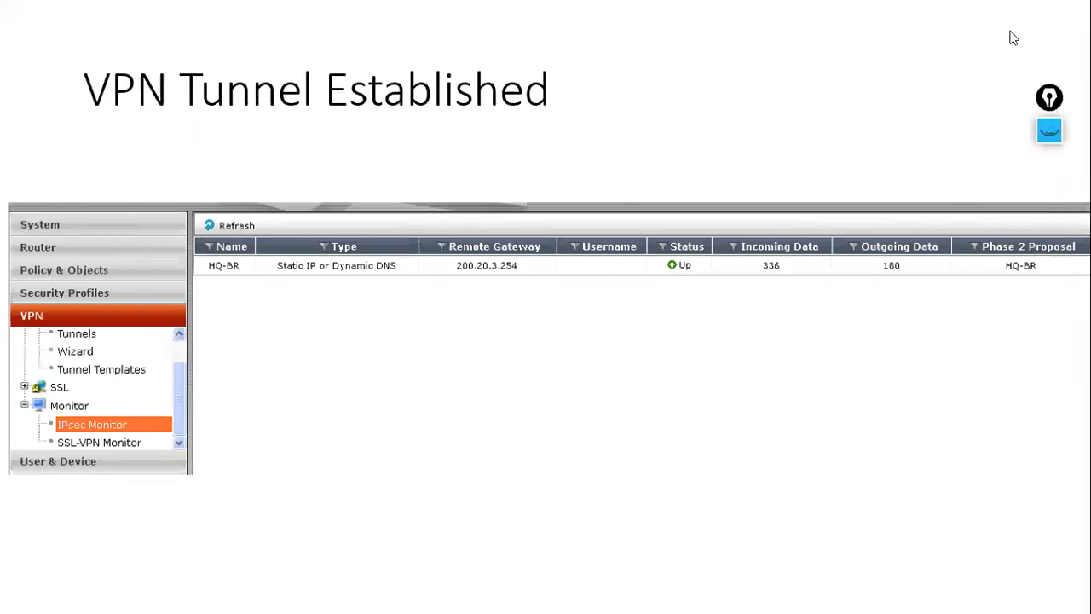